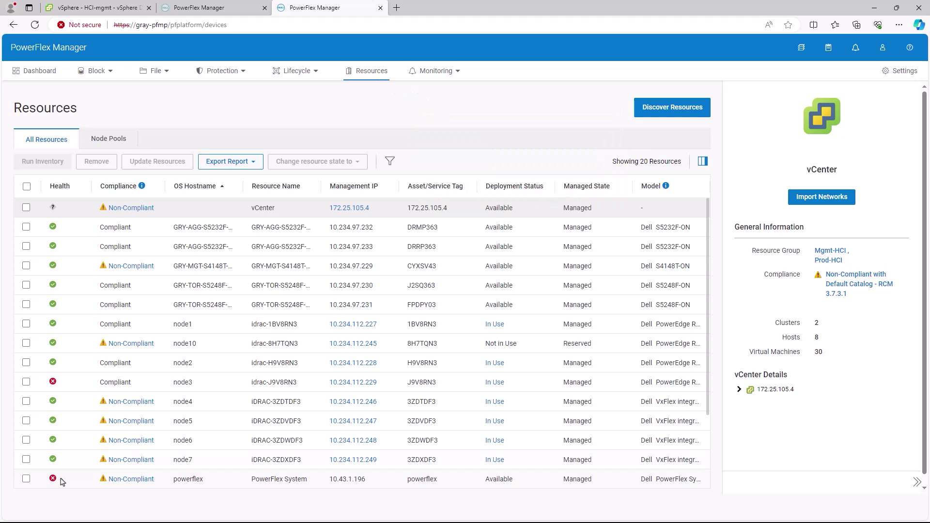
Step: Run inventory on the PowerFlex System resource and dismiss the started alert
click(26, 478)
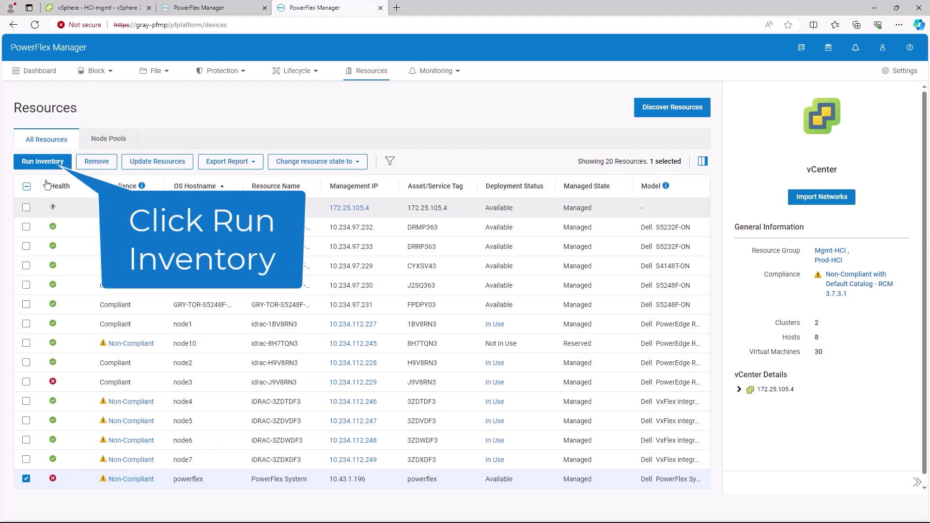
click(48, 164)
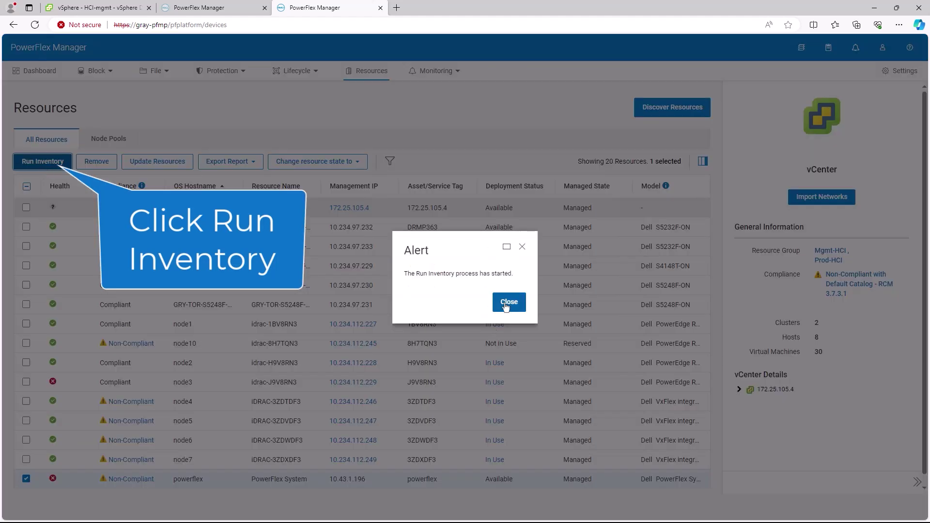
click(508, 302)
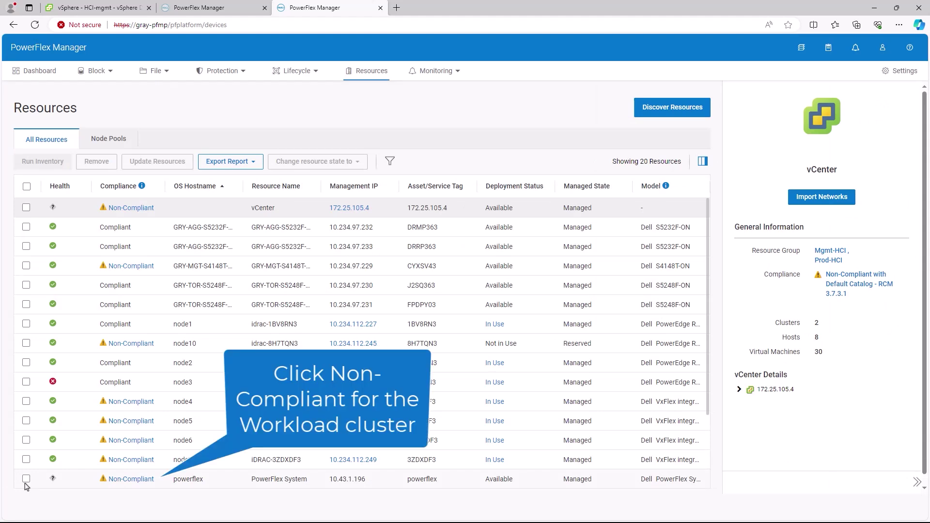
Step: Start the PowerFlex System update with all four Needs Attention nodes, node4–node7, selected
click(145, 479)
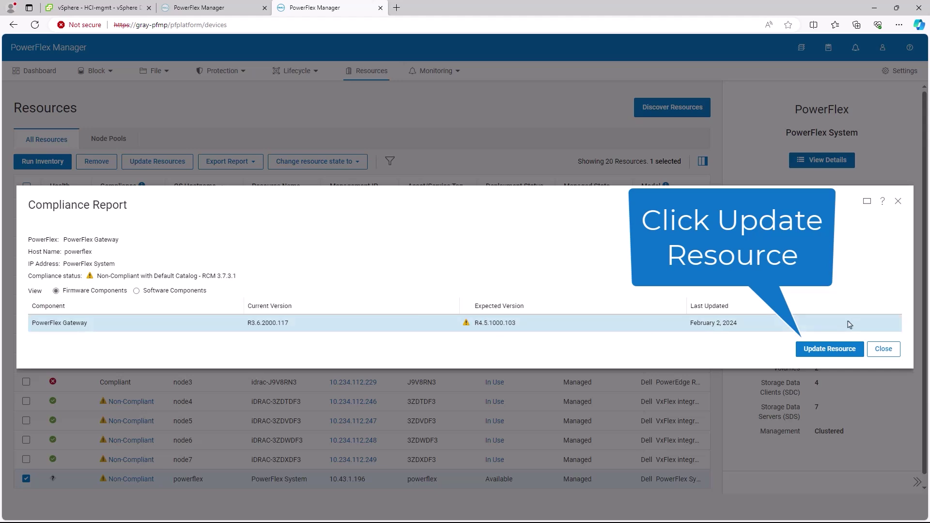
click(829, 349)
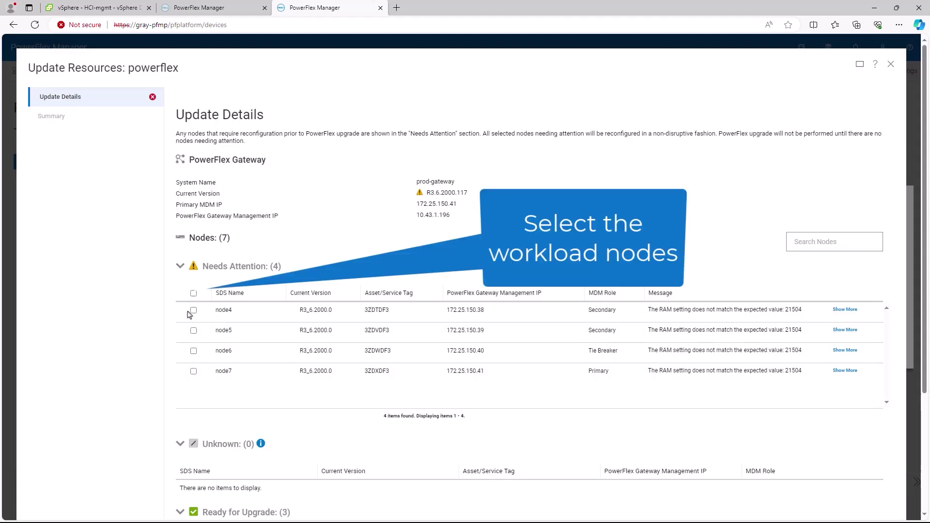
click(194, 293)
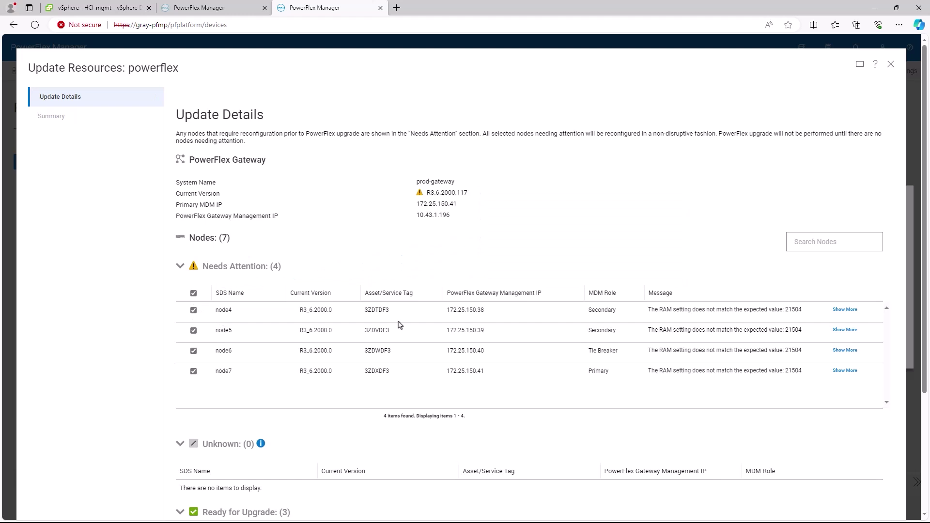
scroll(779, 312, down, 3)
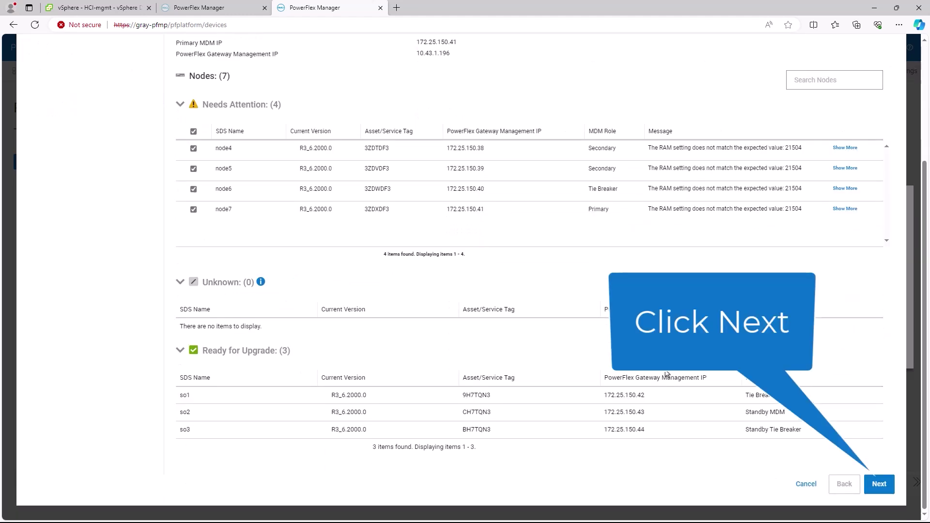
click(880, 484)
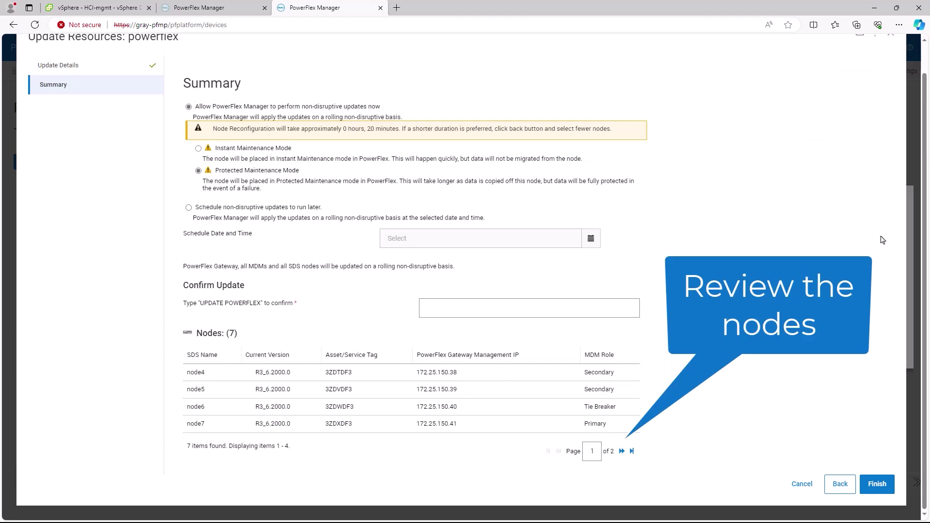
Step: Review the summary, enter 'UPDATE POWERFLEX' as confirmation, and submit the update
click(621, 451)
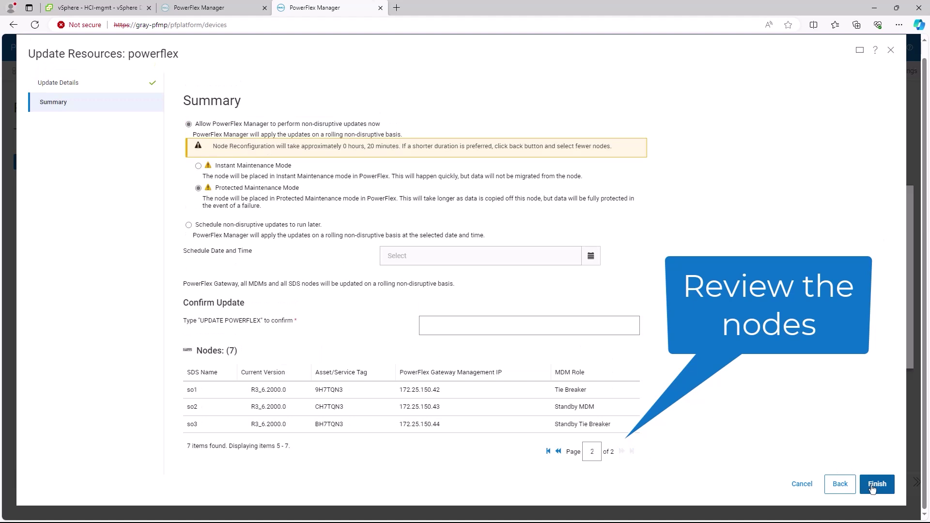
click(549, 334)
text(UPDATE POWERFRLE)
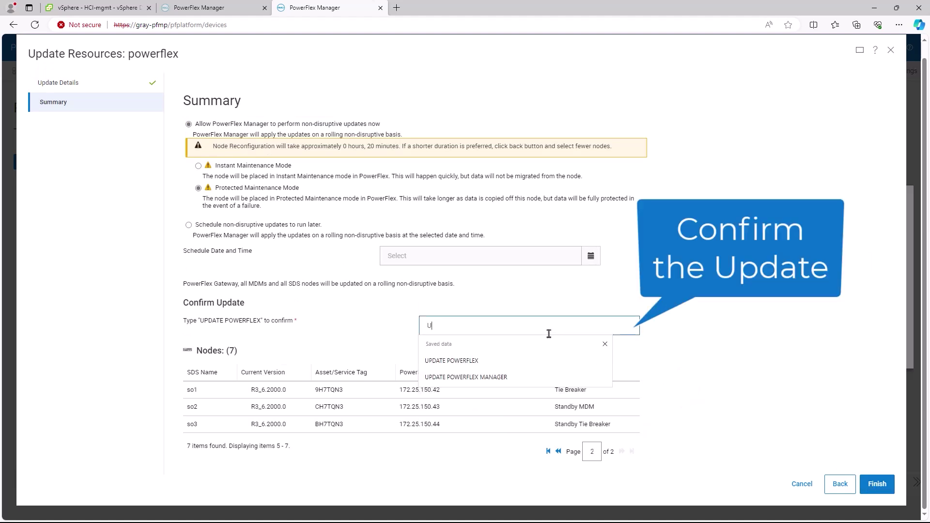
key(BackSpace)
key(BackSpace)
key(BackSpace)
text(LEX)
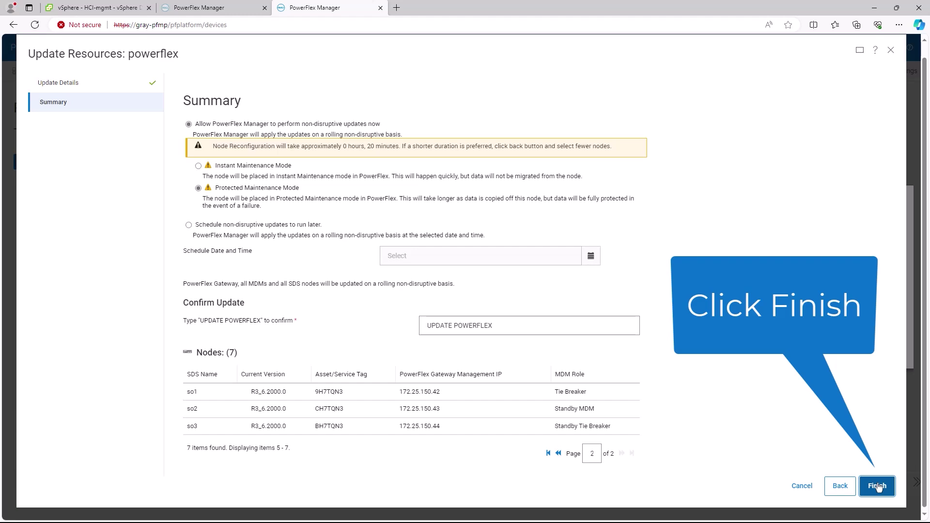
click(878, 485)
Step: Confirm the update and follow its job details until the gateway reaches R4.5.1000.103
click(542, 302)
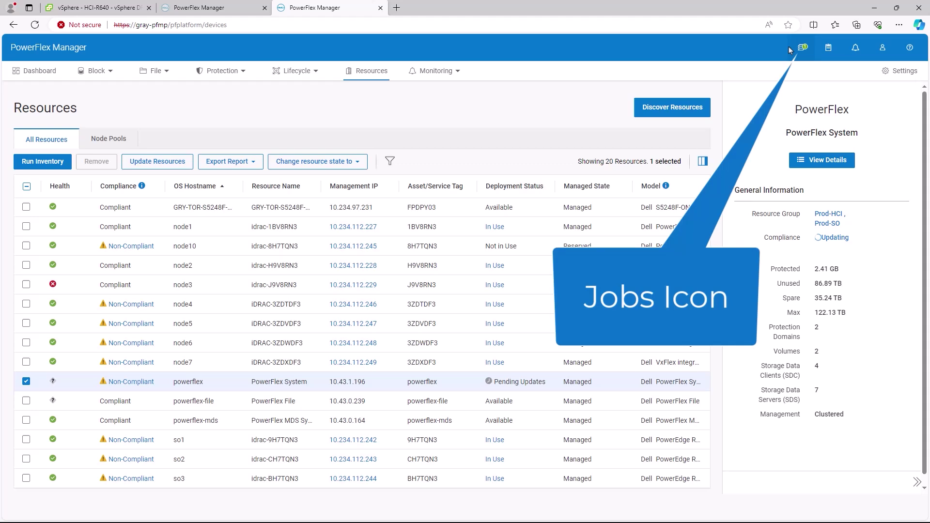
click(788, 47)
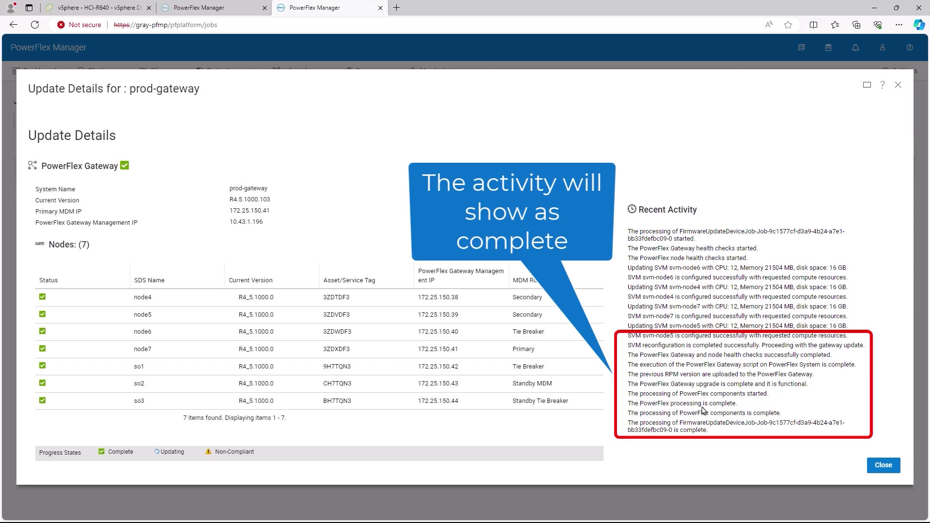
click(883, 465)
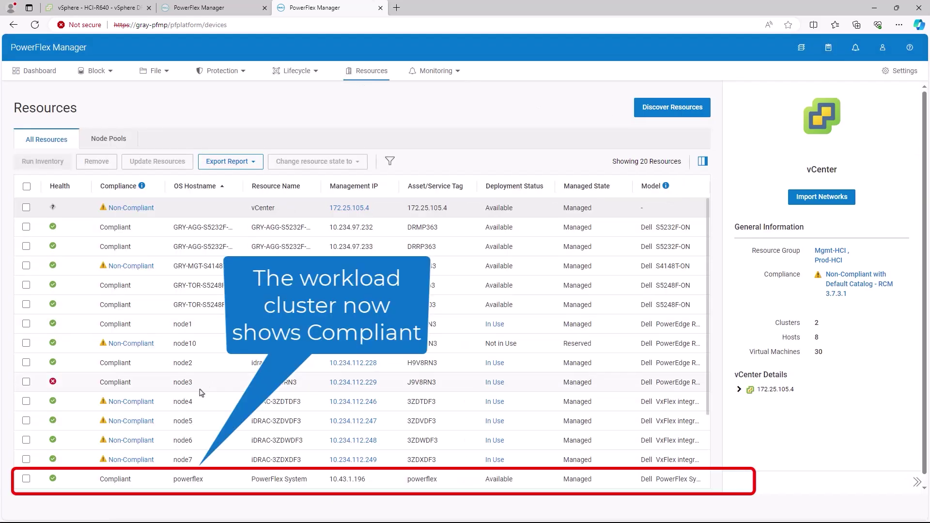
Step: Check the PowerFlex System details, then run inventory on all 20 resources
click(189, 482)
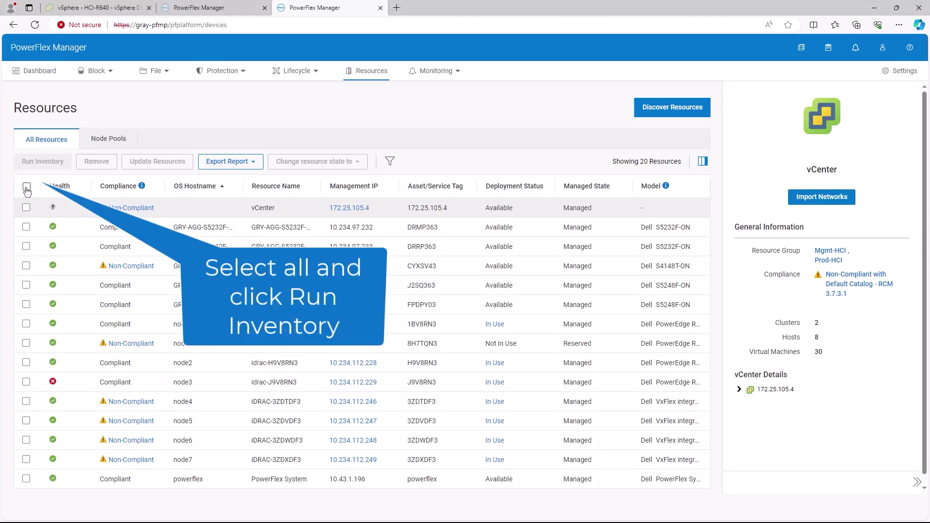
click(27, 187)
click(45, 163)
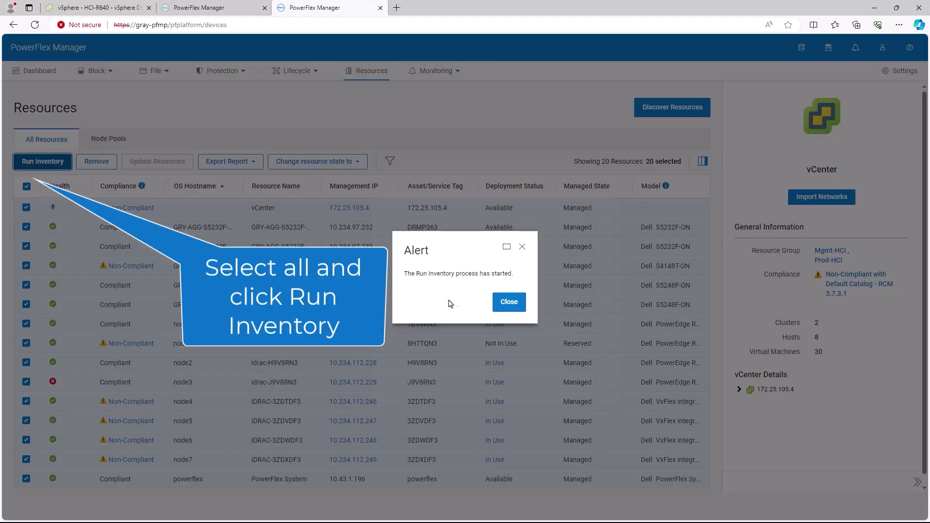
click(508, 303)
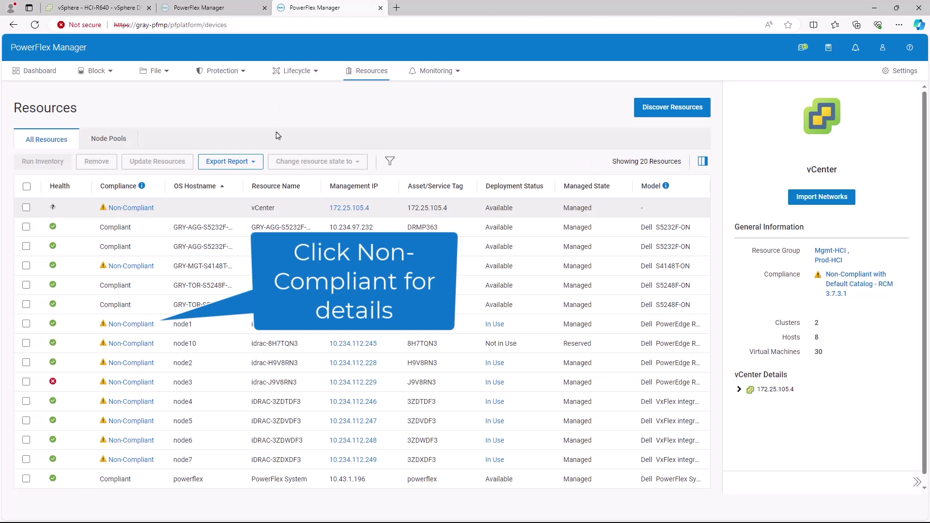
Step: Review node1's firmware and software component versions against RCM 3.6.5.0, then close the report
click(131, 324)
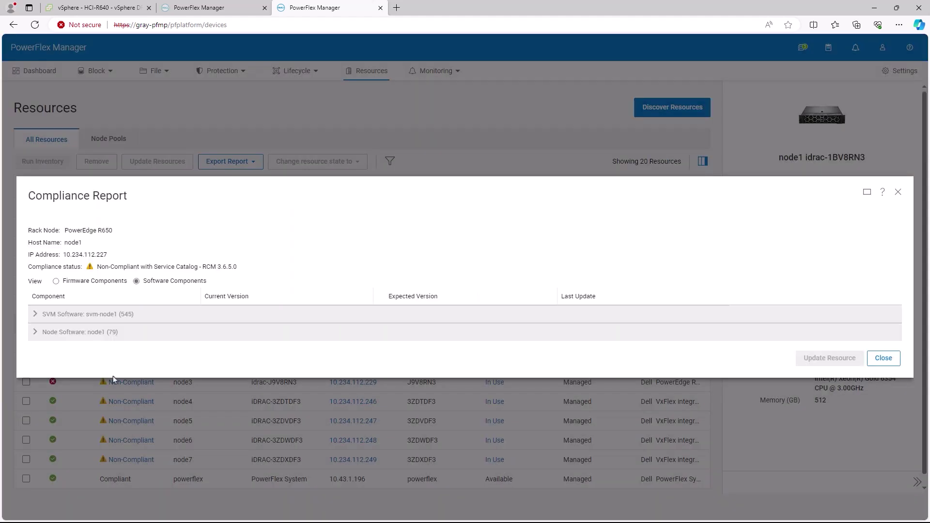
click(57, 282)
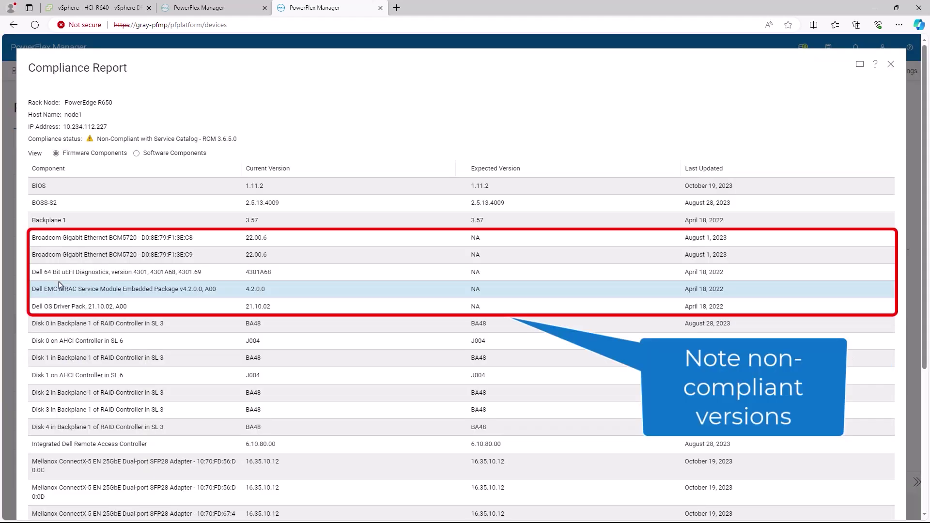
click(136, 153)
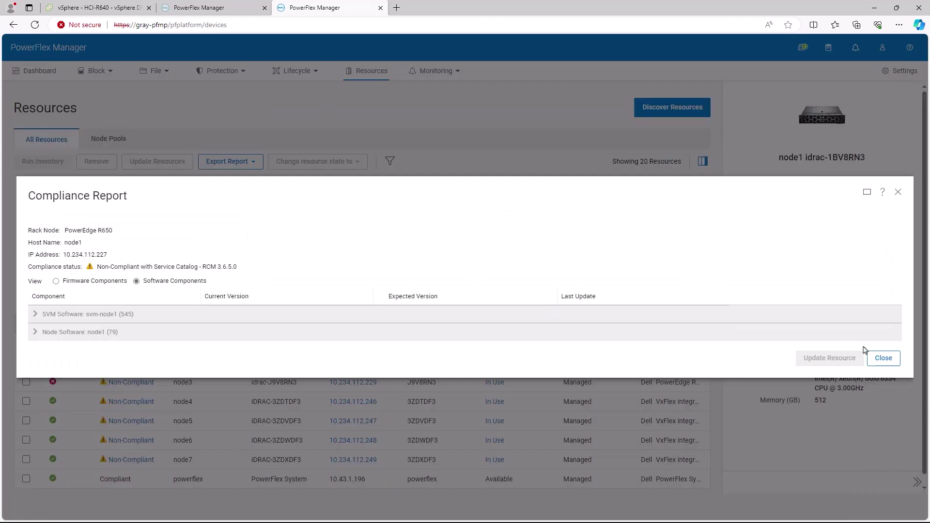
click(883, 358)
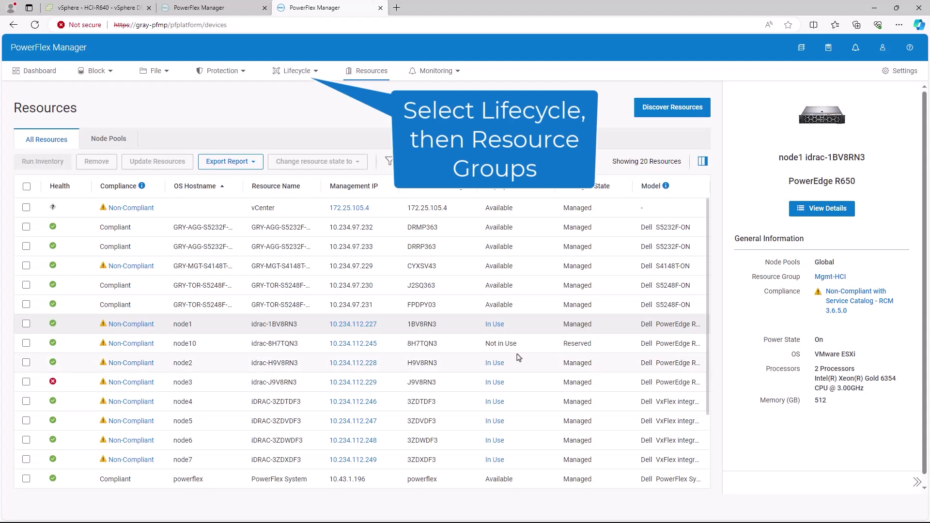
Step: Go through Lifecycle > Resource Groups to the Mgmt-HCI group's details page
click(289, 78)
click(291, 92)
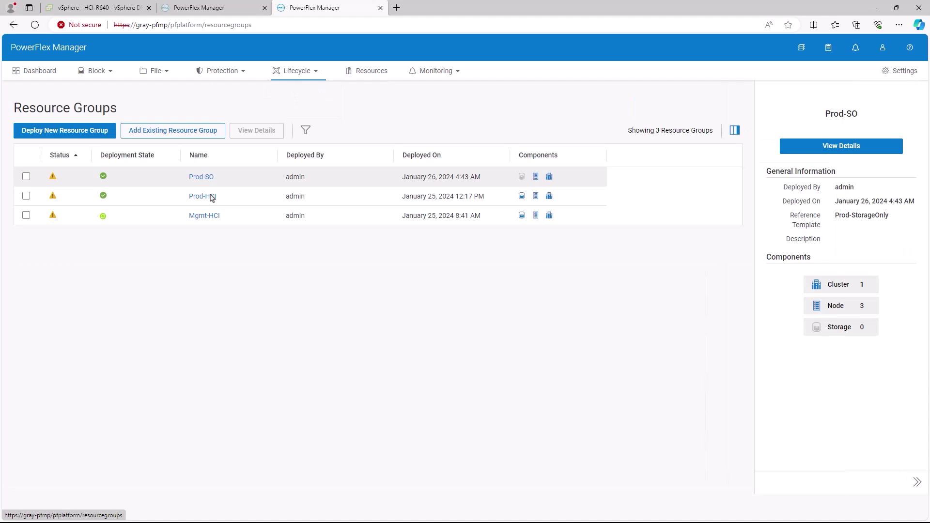
click(282, 220)
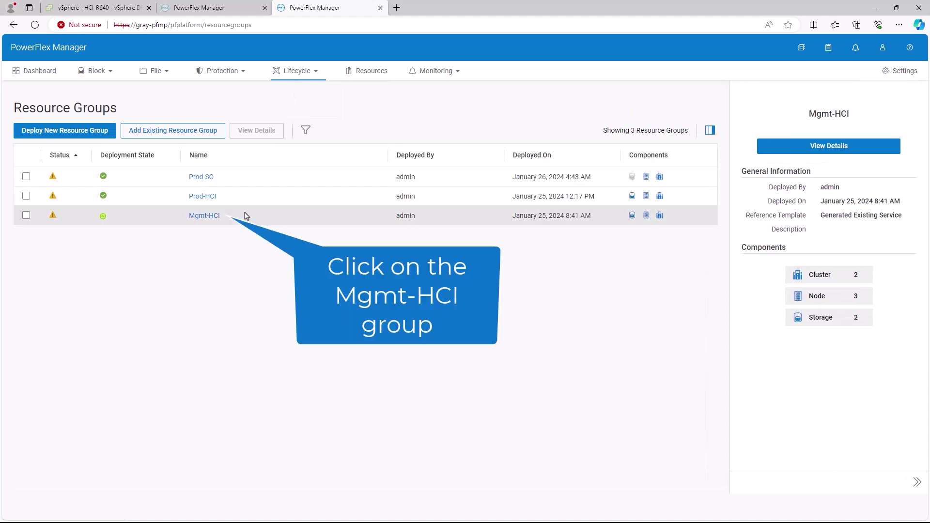
click(210, 217)
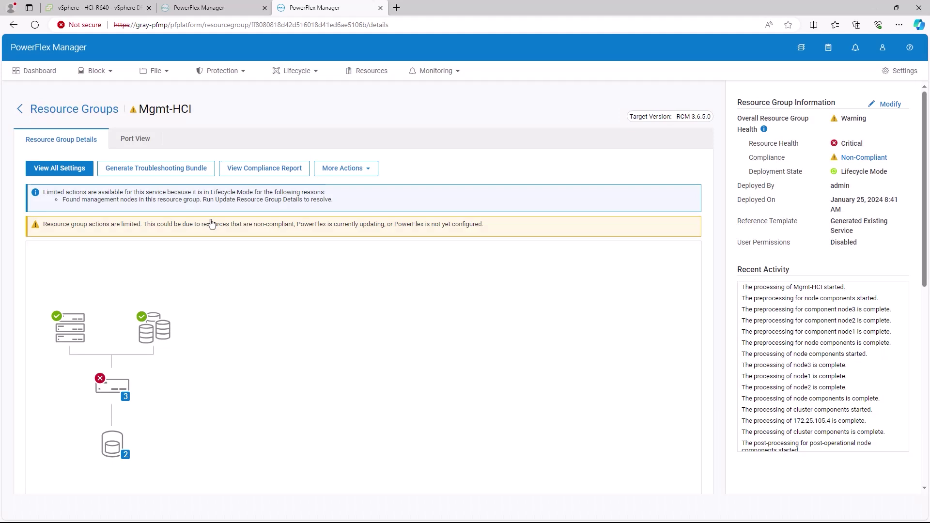
Step: Switch Mgmt-HCI's compliance file to RCM 3.7.3.1, confirming with 'CHANGE COMPLIANCE FILE', and save
click(854, 158)
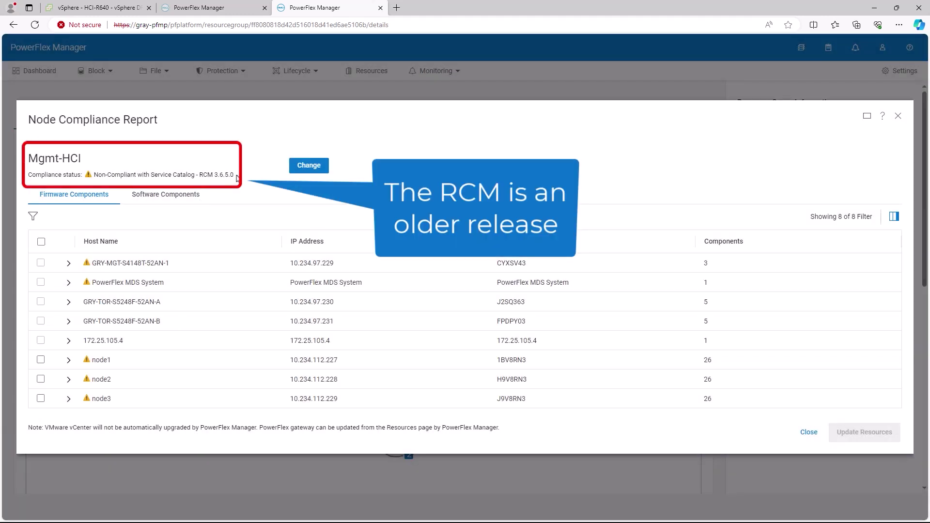
drag(236, 176, 182, 177)
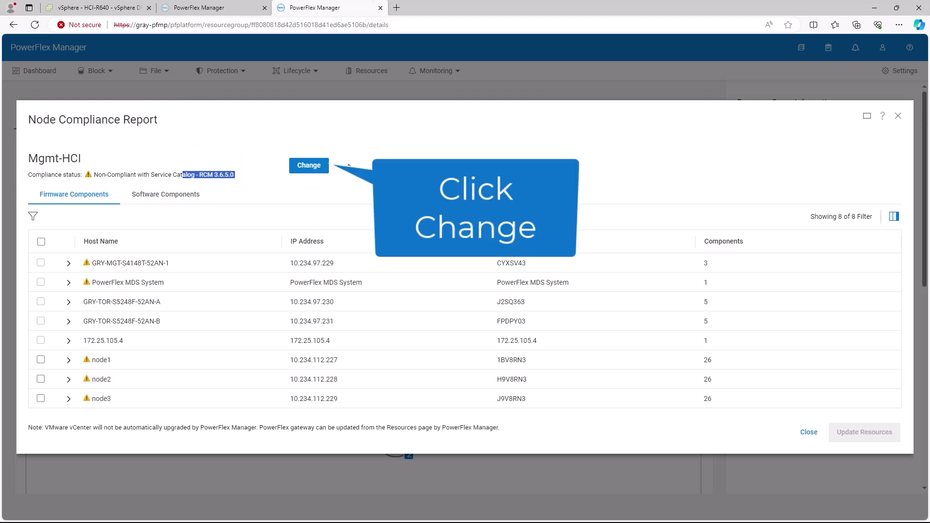
click(308, 166)
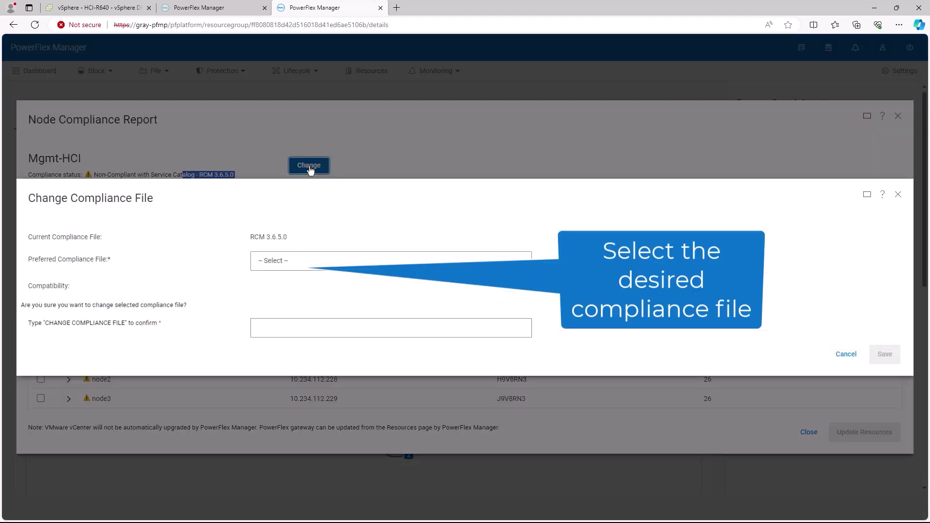
click(343, 259)
click(320, 297)
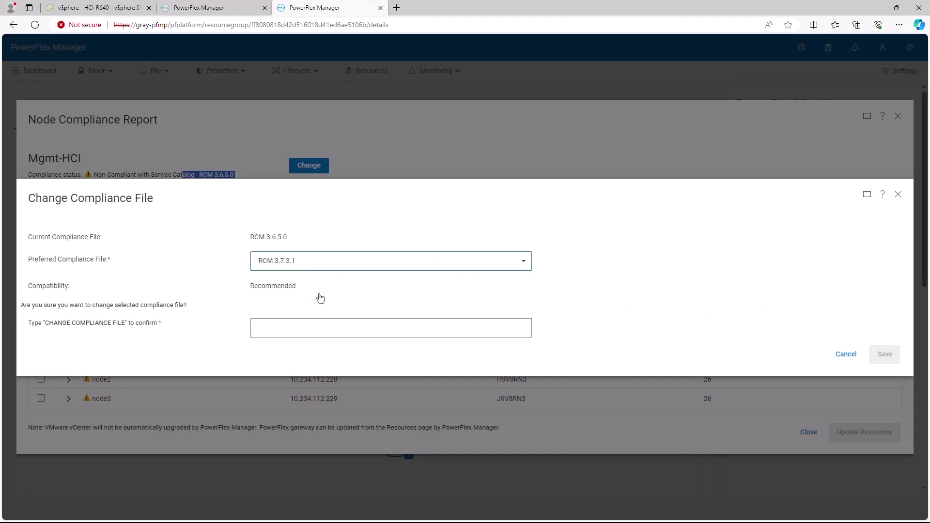
click(317, 327)
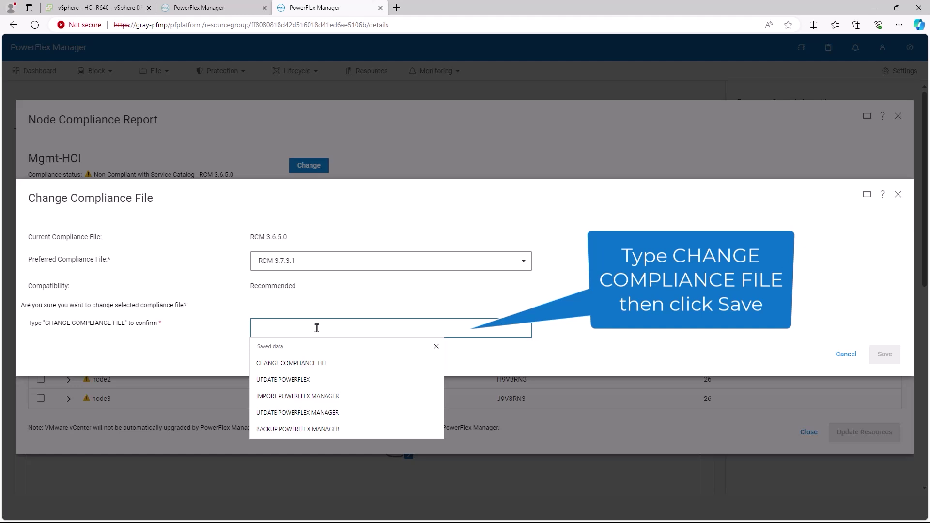
click(304, 364)
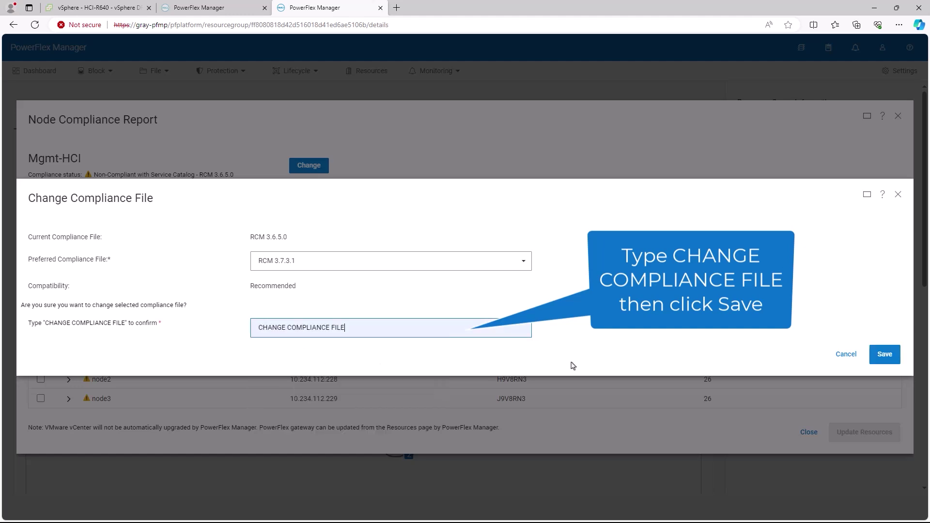
click(878, 361)
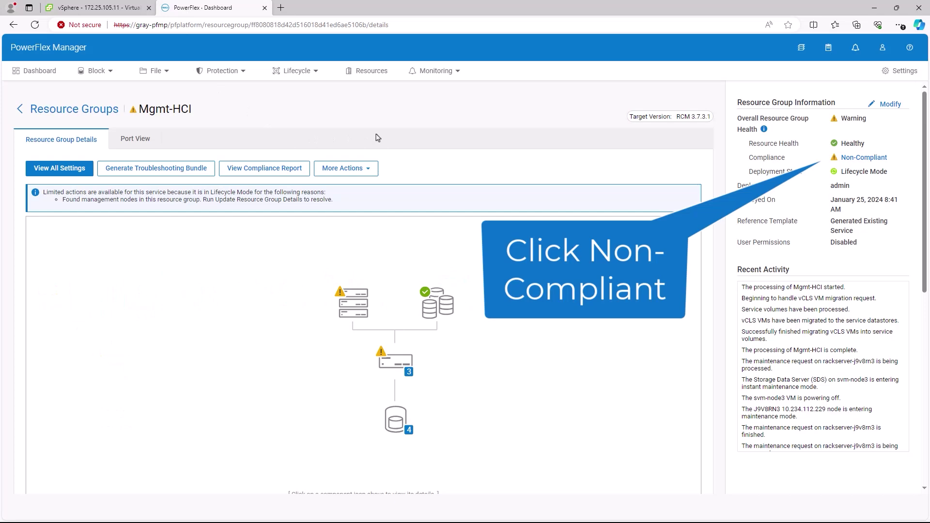
Step: Select node1, node2 and node3 in the node compliance report for updating
click(851, 159)
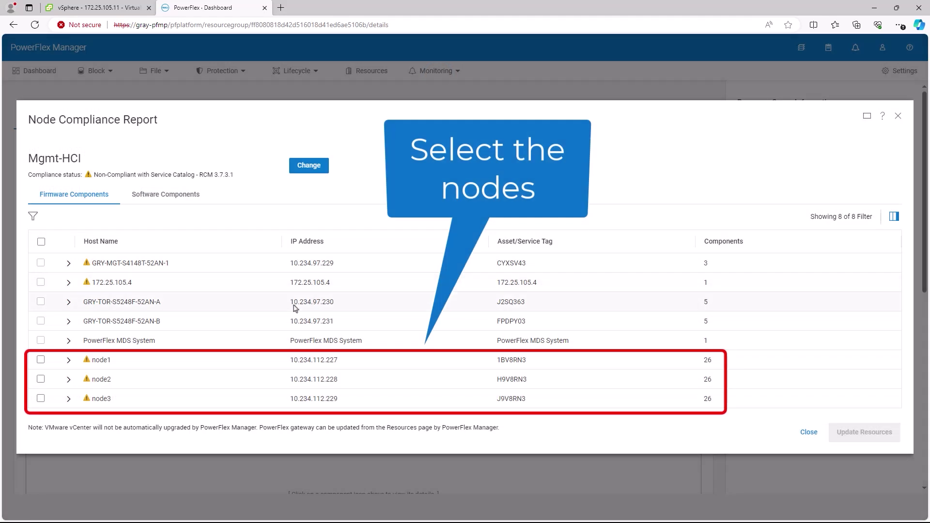
click(41, 361)
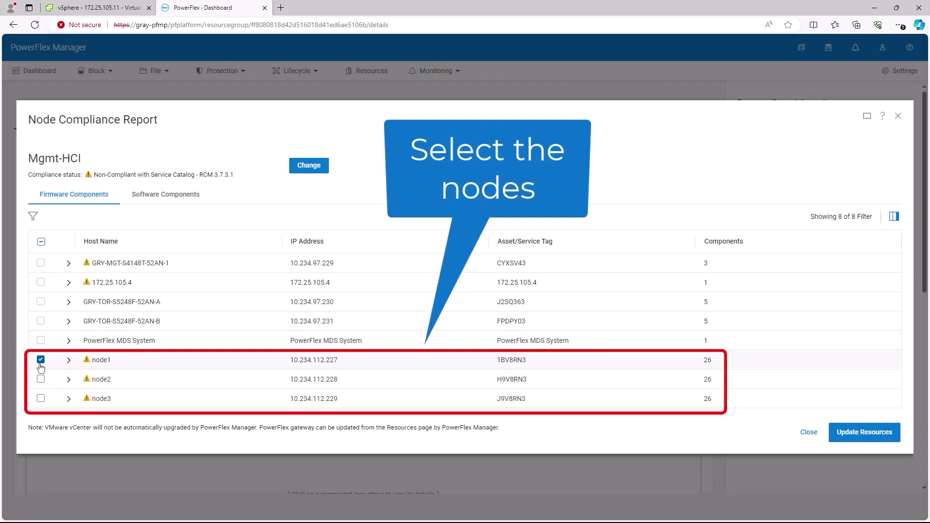
click(41, 400)
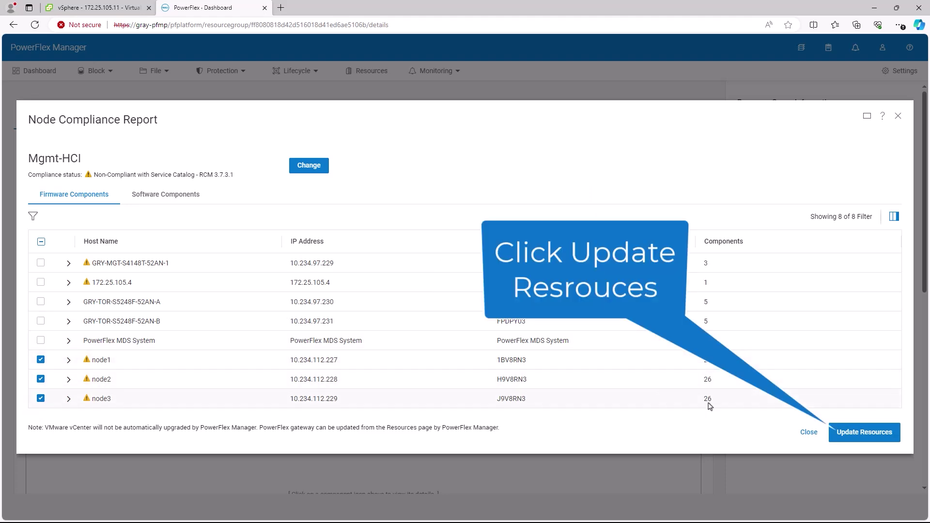
click(855, 444)
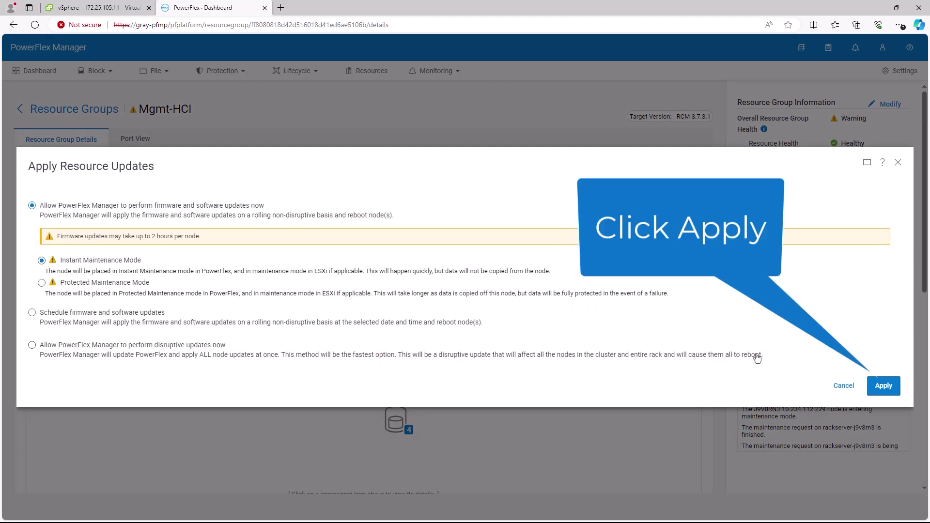
Step: Apply the update now using Instant Maintenance Mode and confirm it
click(879, 386)
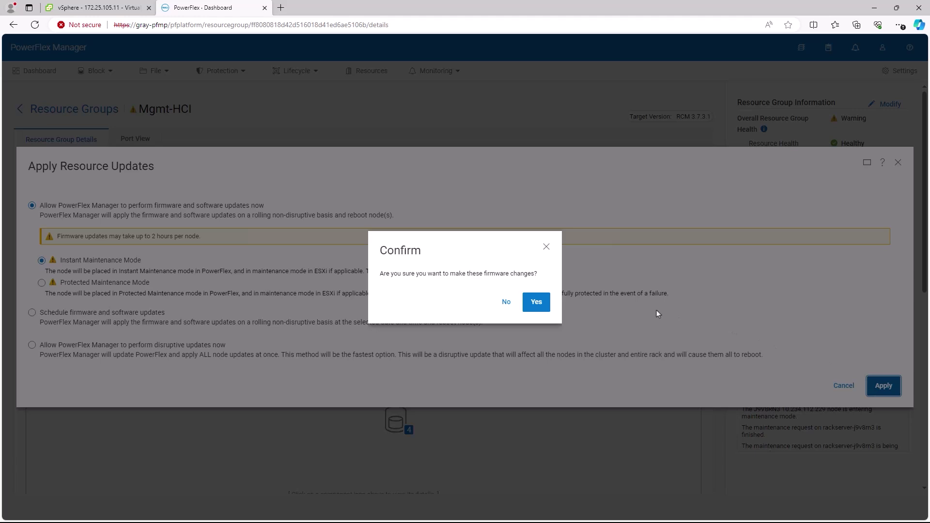
click(536, 302)
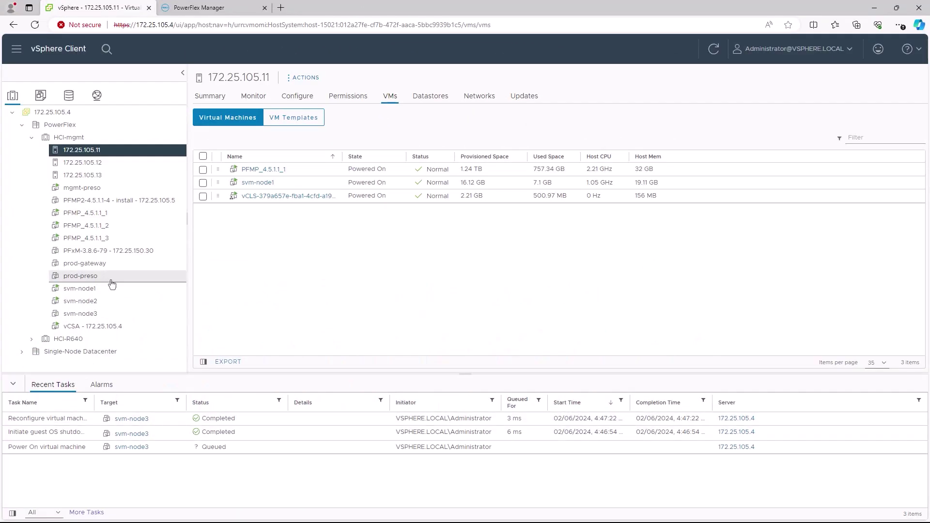
Step: Select host 172.25.105.13 in vSphere Client to watch svm-node3's maintenance tasks
click(96, 176)
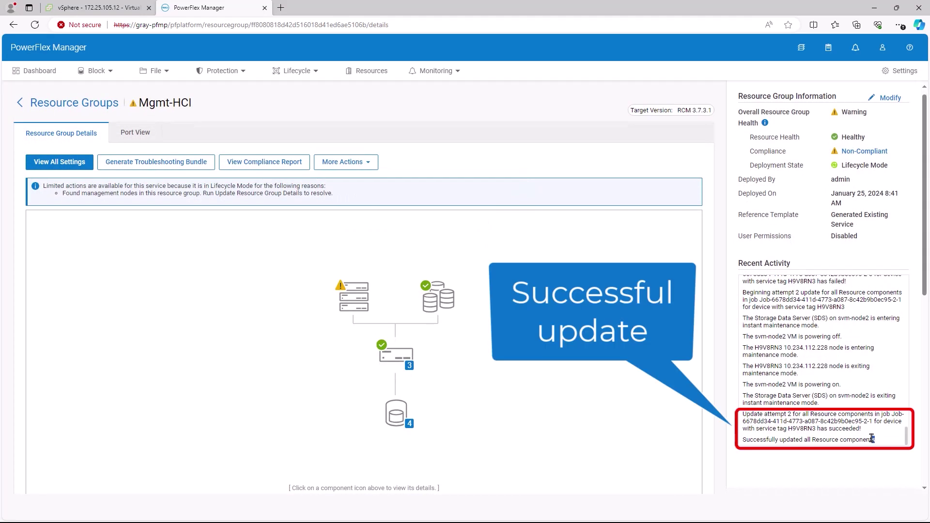
Step: Highlight the 'Successfully updated all Resource components' message, then expand the mgmt-gateway row to check its storage pool
drag(874, 440, 748, 441)
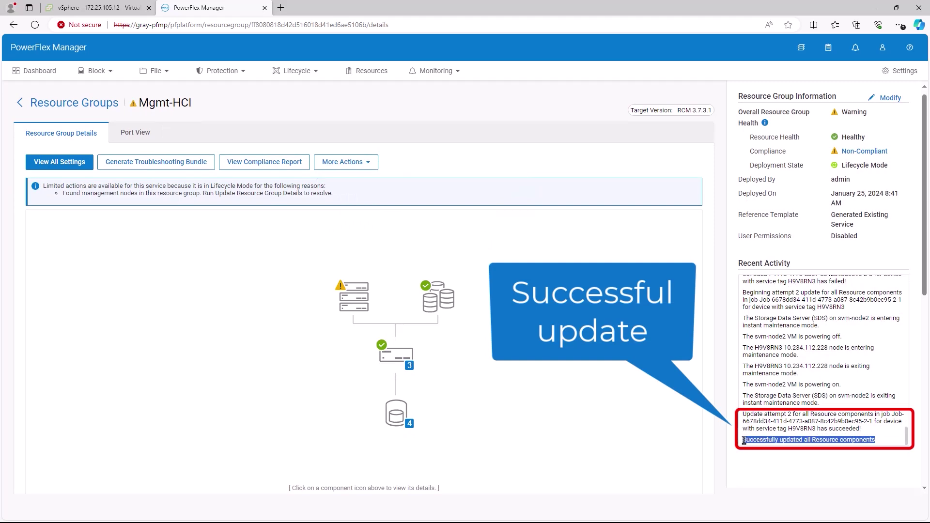
scroll(724, 449, down, 8)
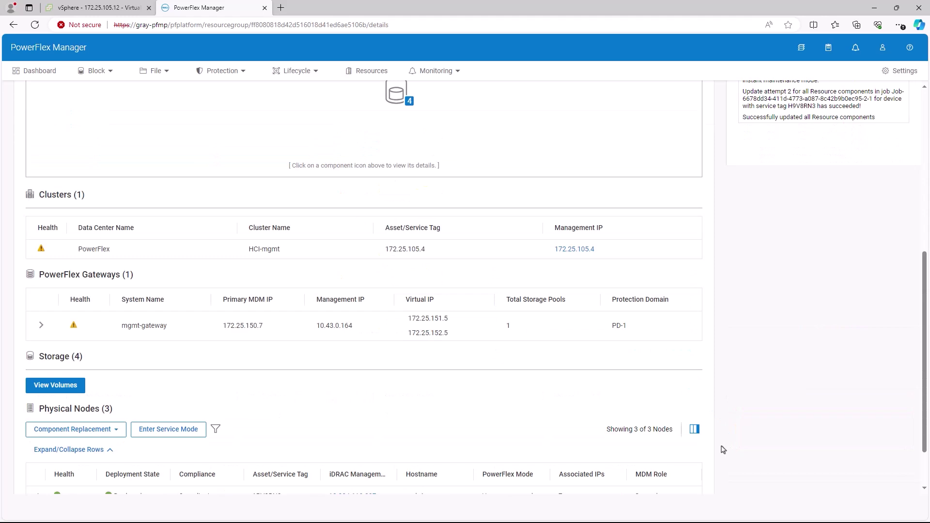
scroll(193, 406, up, 3)
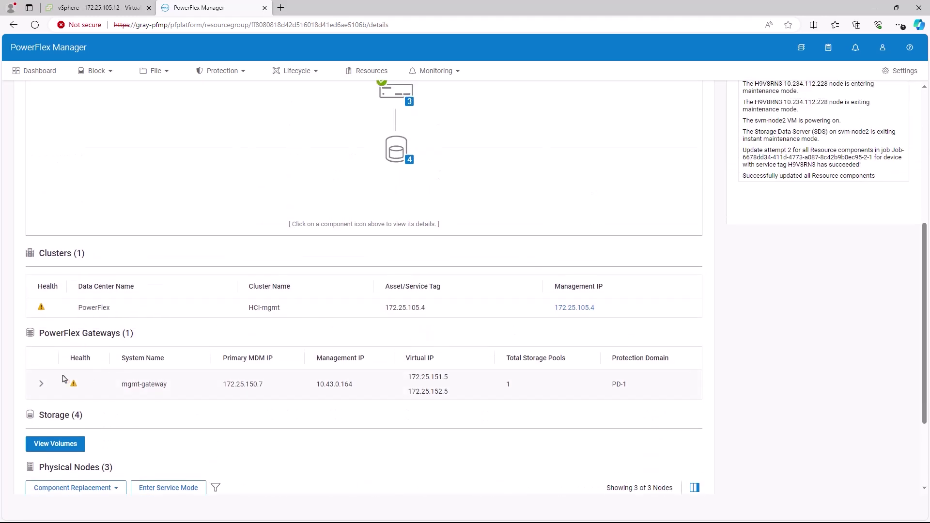
click(41, 383)
scroll(194, 397, up, 5)
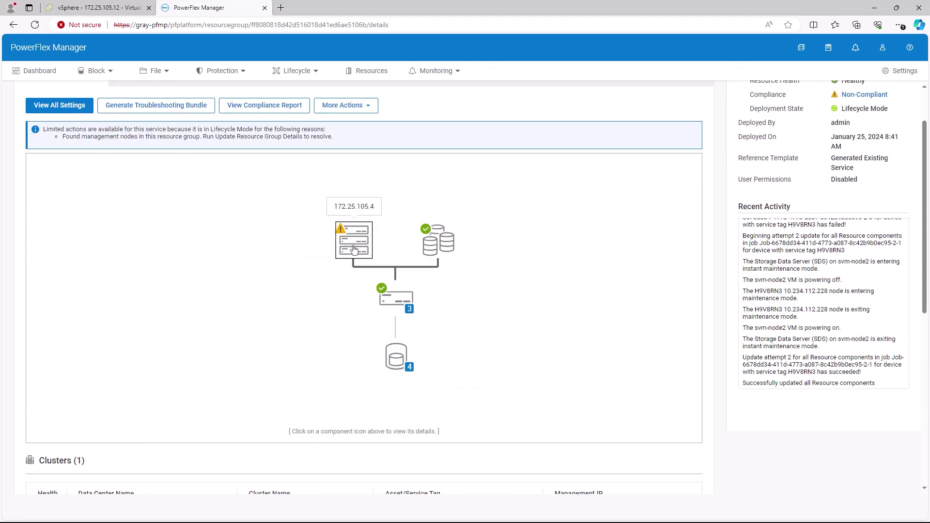
mouse_move(354, 241)
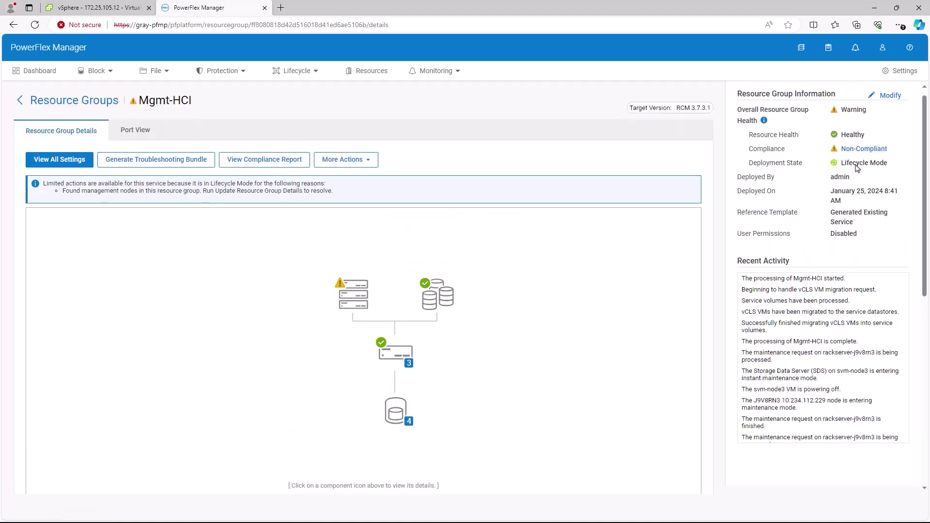
click(861, 150)
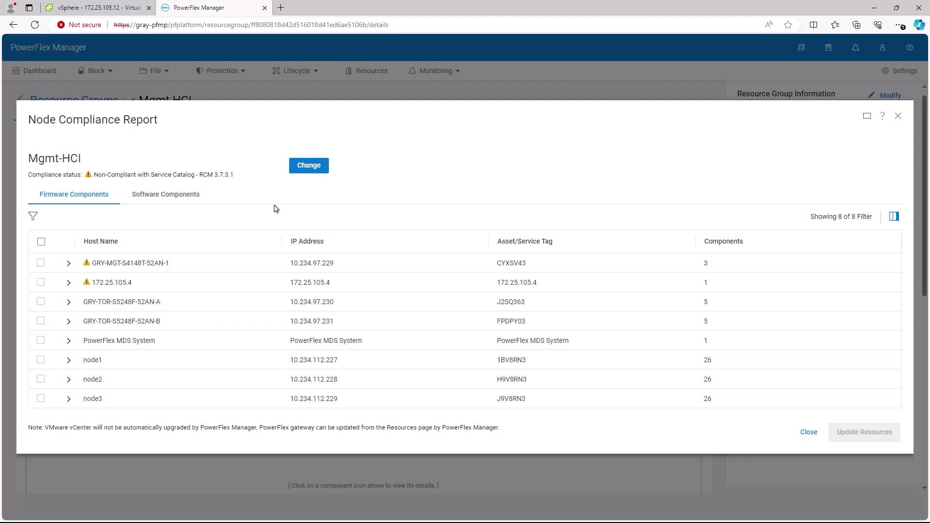
click(69, 283)
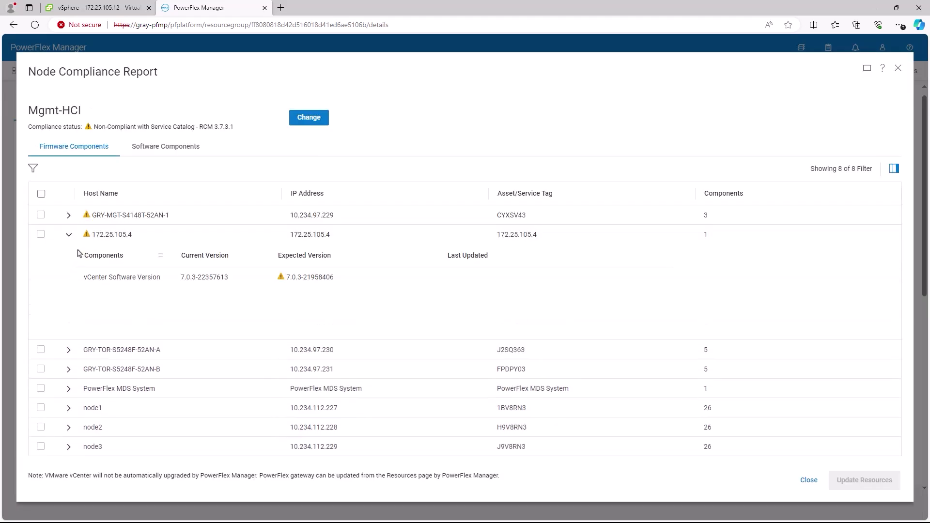
click(70, 236)
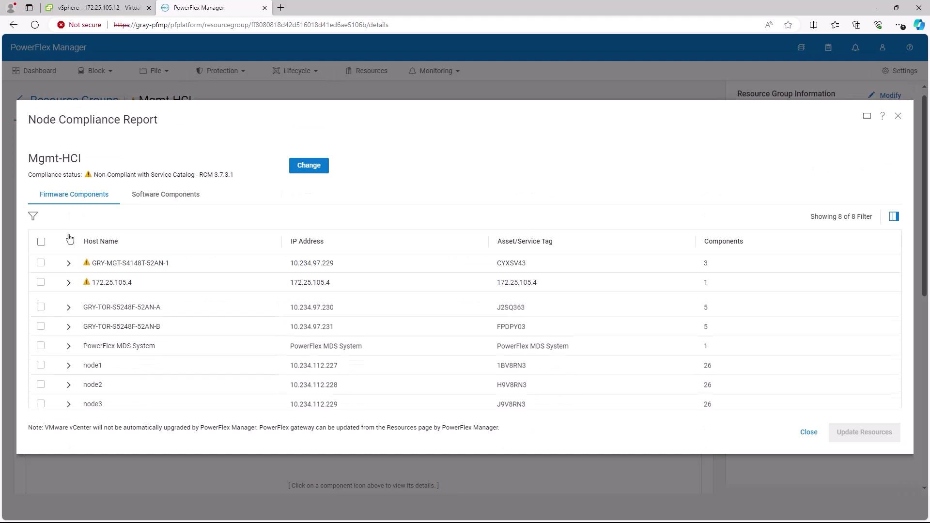
click(68, 362)
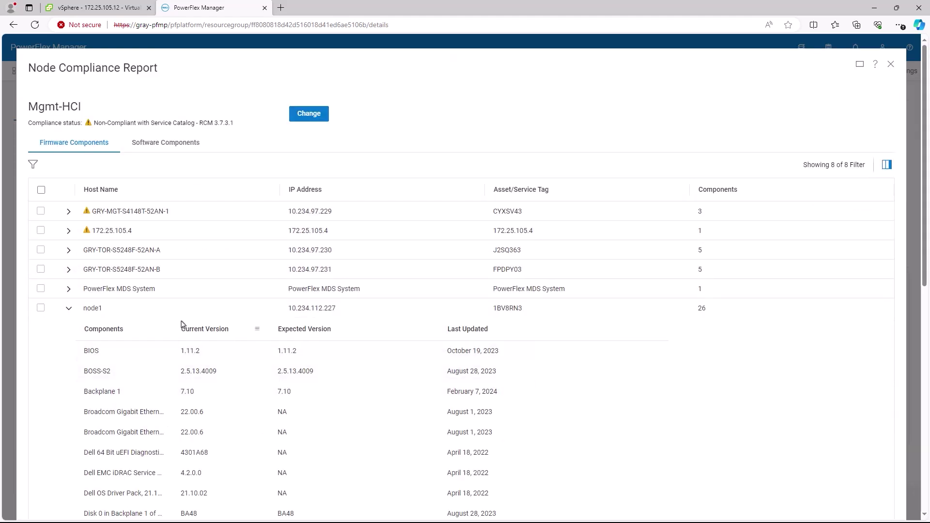
click(67, 310)
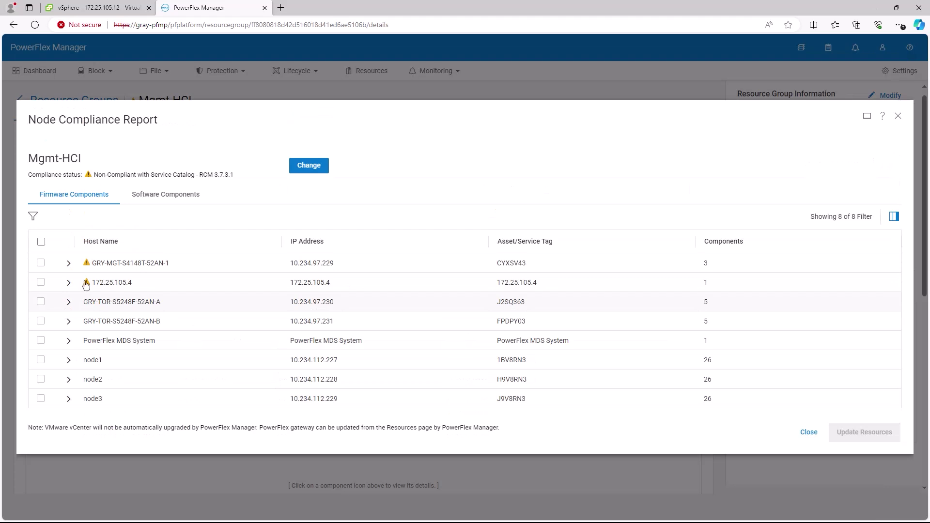
click(69, 264)
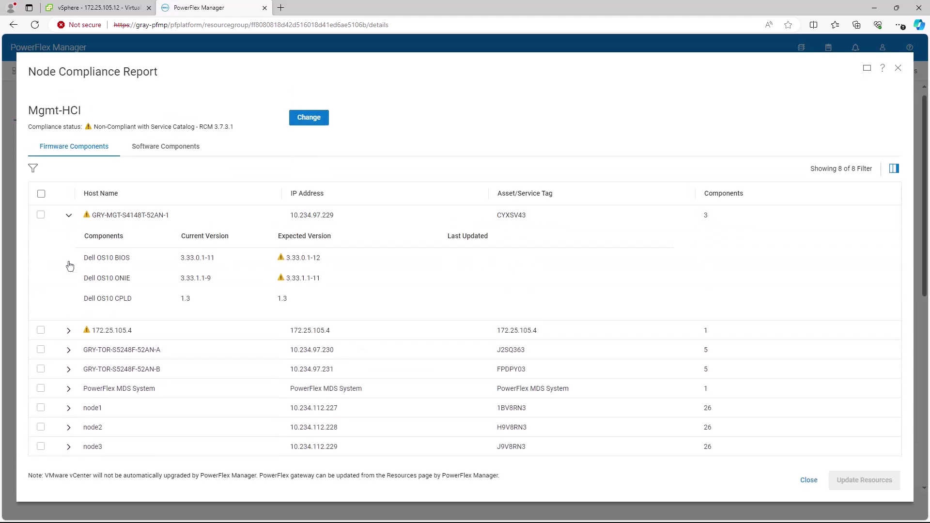
click(69, 219)
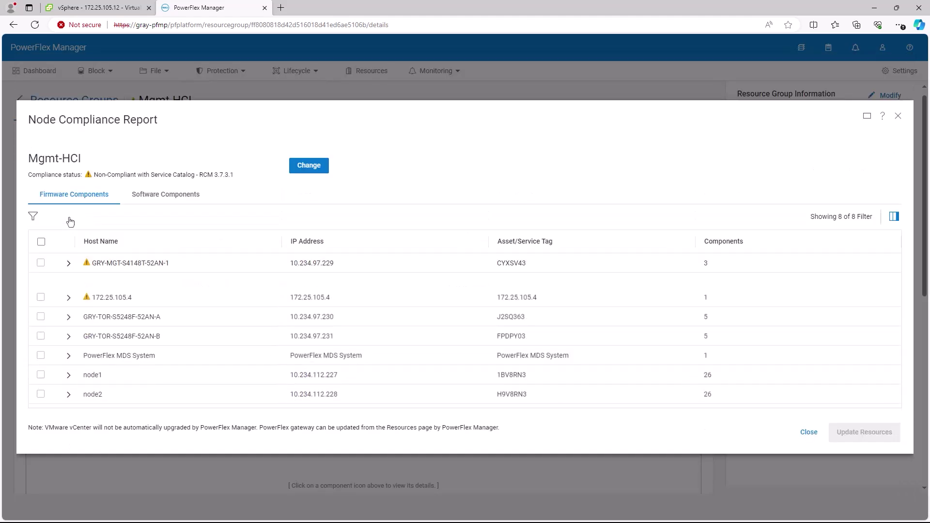
click(173, 201)
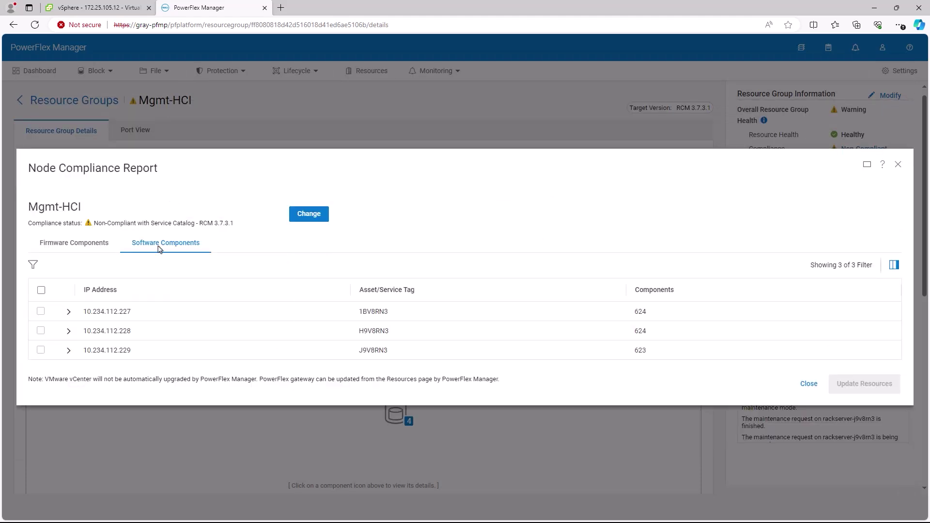
click(68, 312)
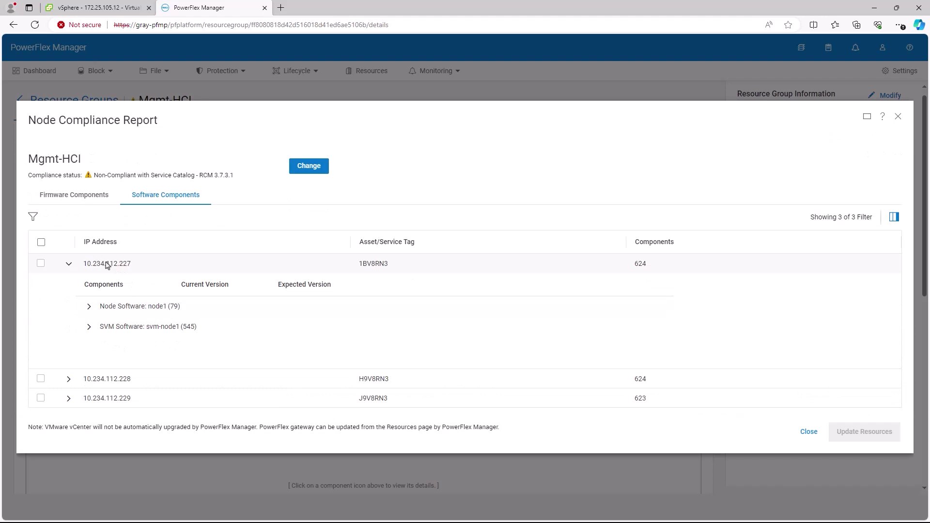
click(68, 263)
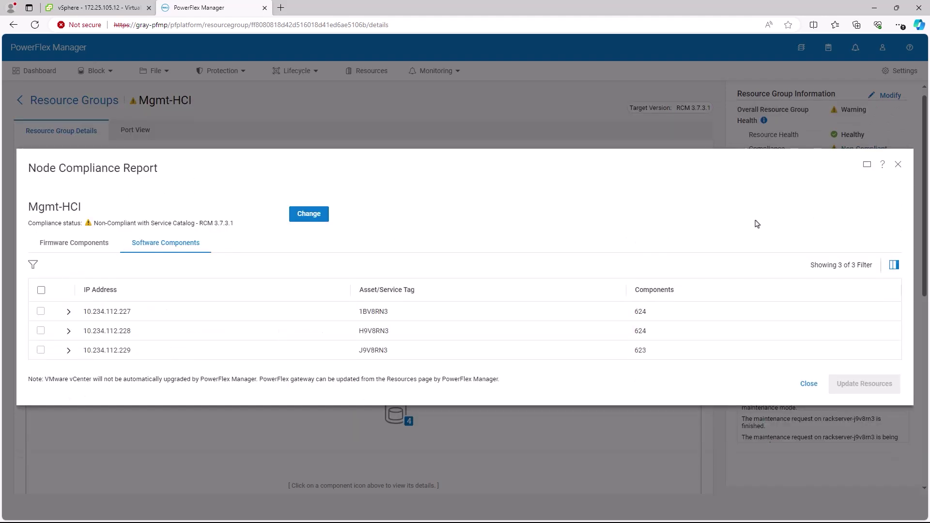
click(899, 166)
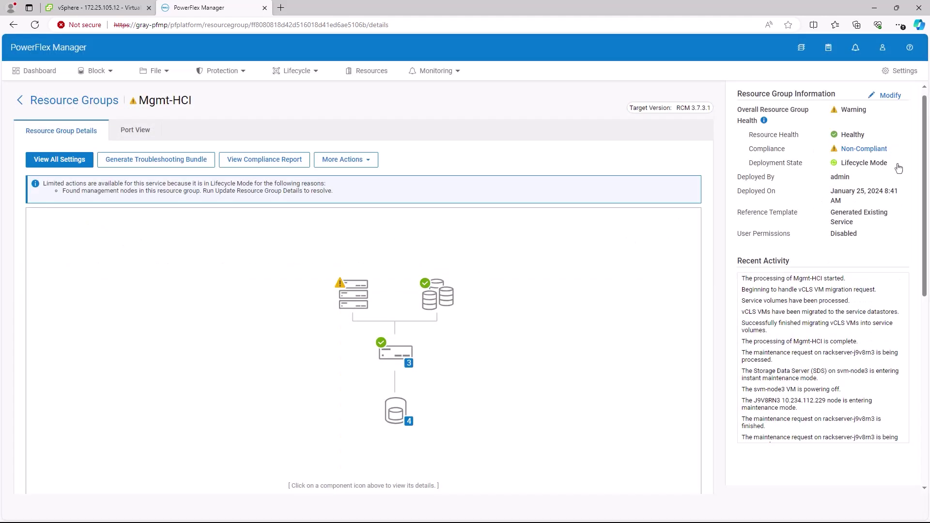